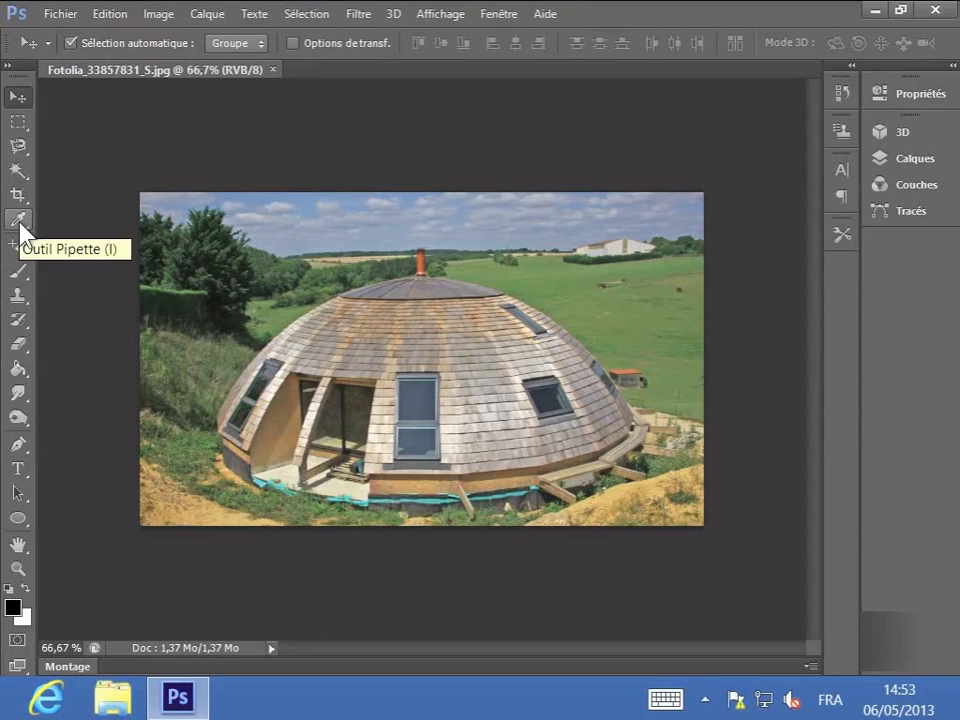
Activate the Annotation tool and try to enter the author's name for the notes.
left_click(20, 224)
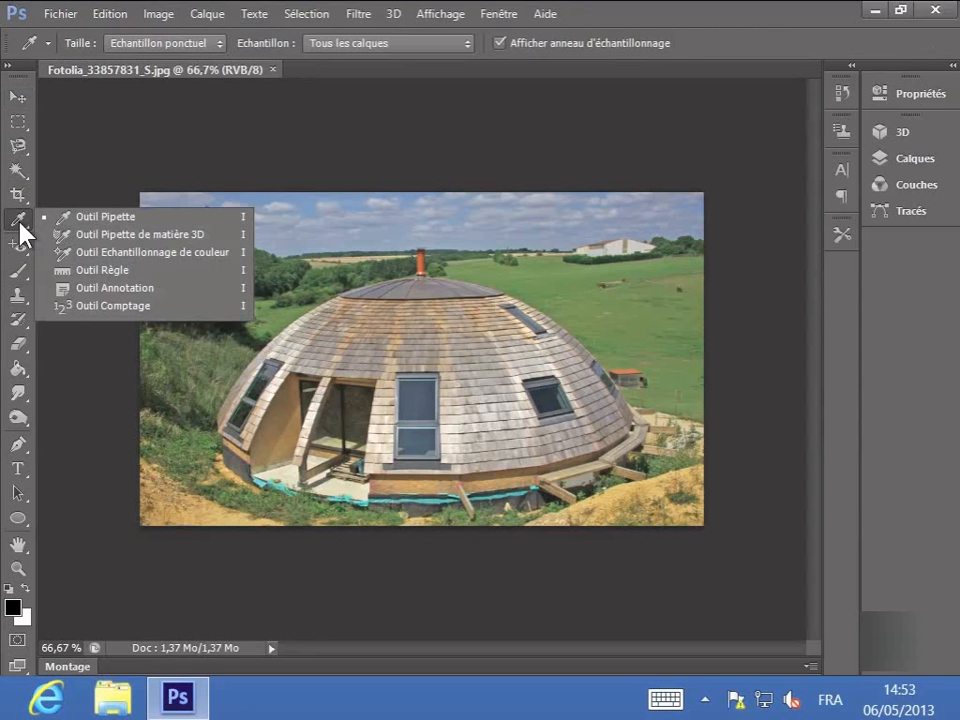
left_click(66, 290)
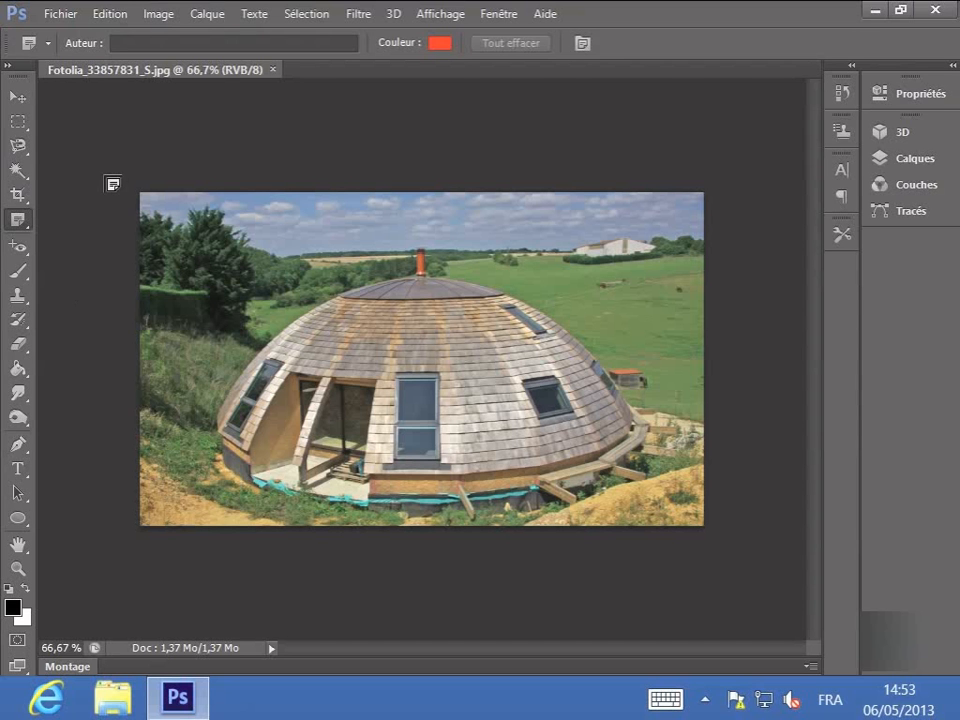
left_click(129, 43)
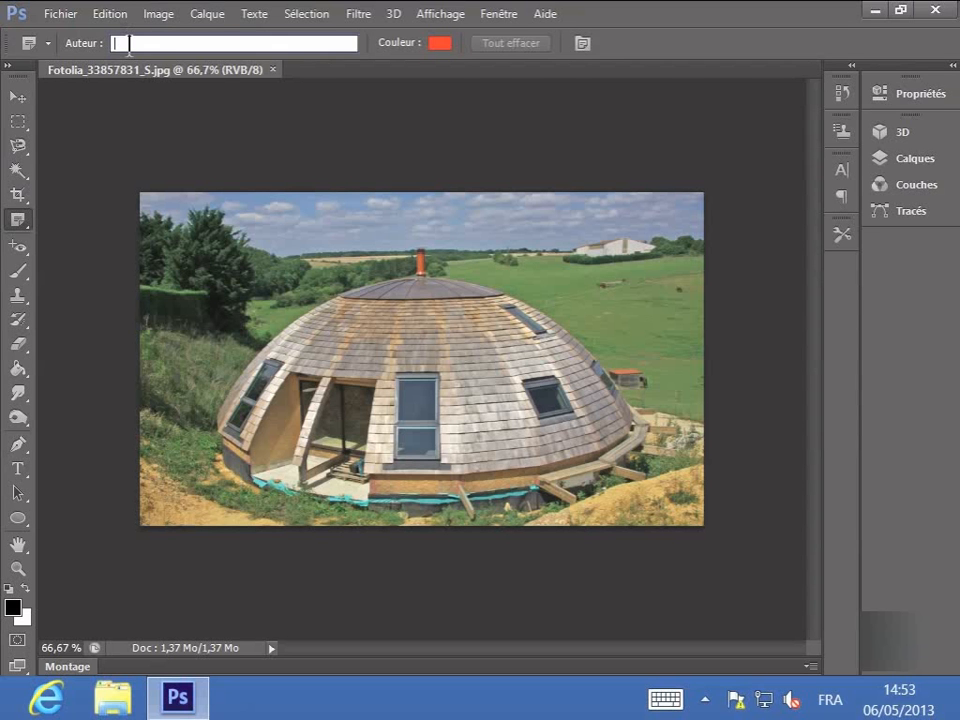
type("Fanny Dubois")
Change the annotation colour to a medium pink and confirm it.
left_click(438, 44)
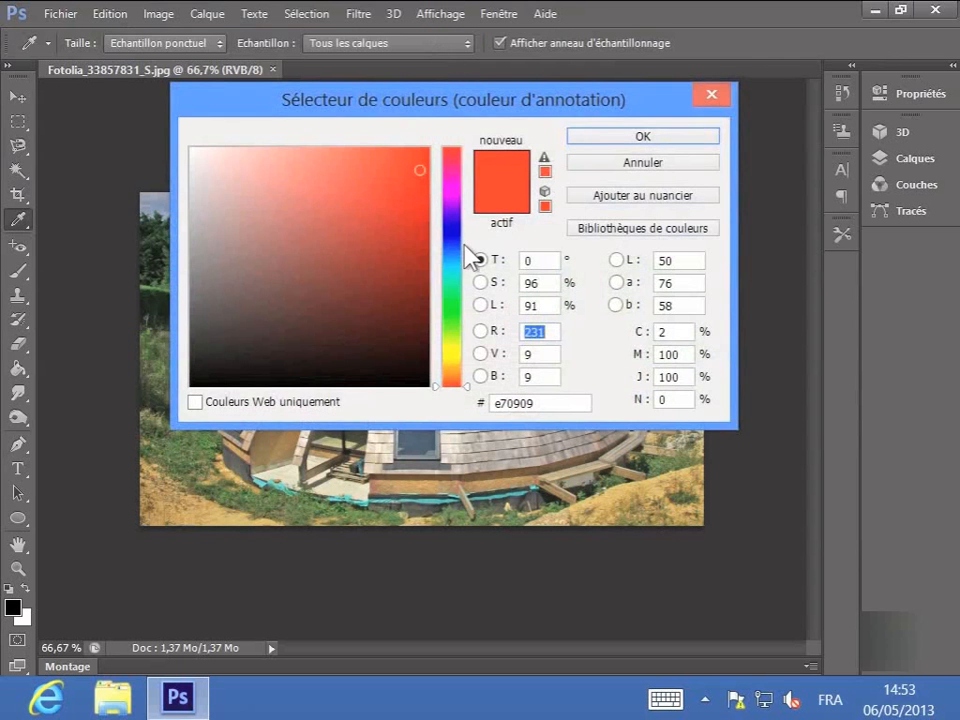
left_click(452, 186)
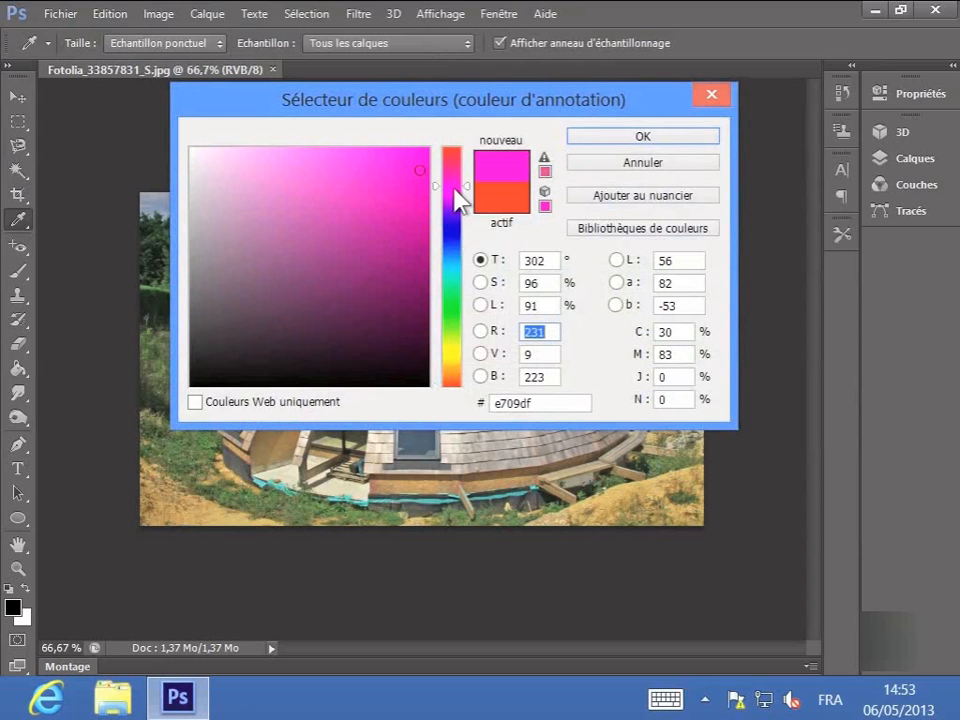
left_click(408, 272)
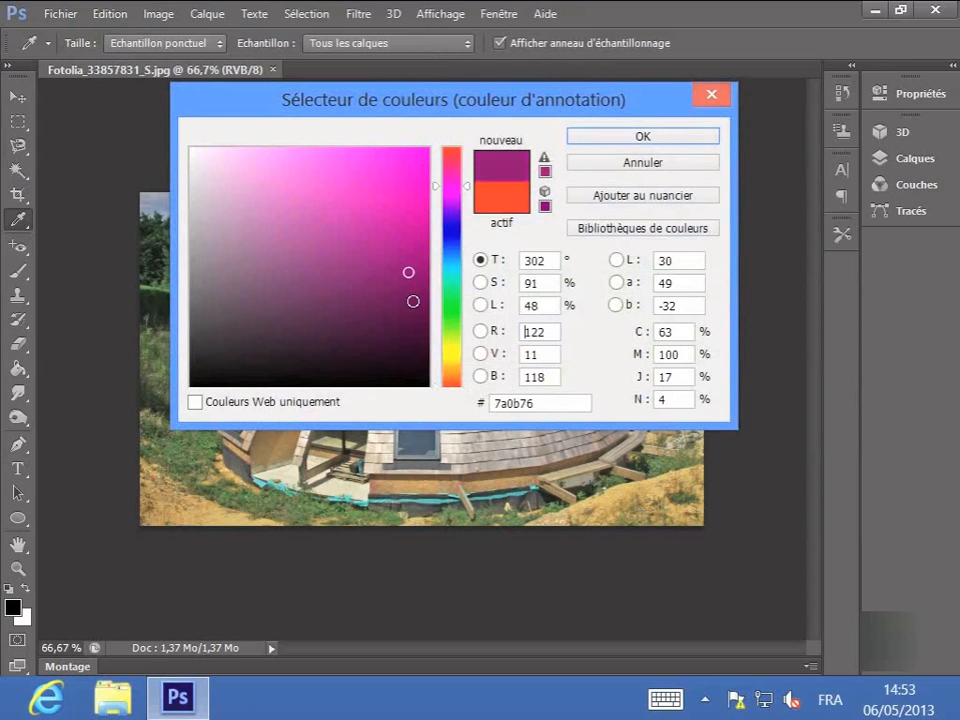
left_click(381, 221)
left_click(624, 137)
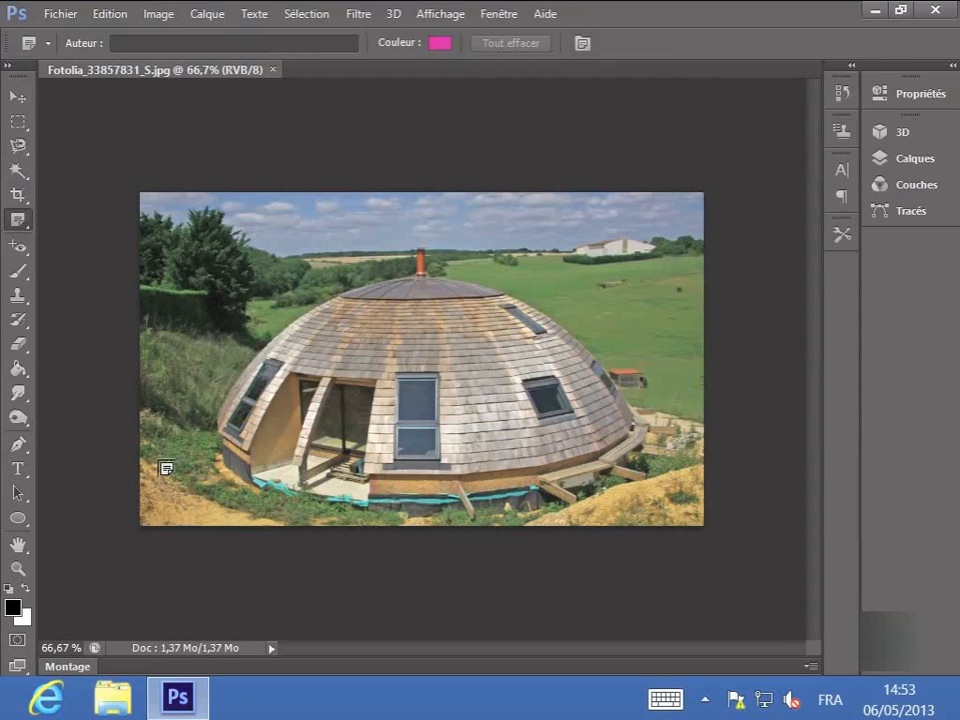
Add a note on the sandy ground at the photo's lower left reading "Supprimer l'herbe au premier plan.".
left_click(176, 471)
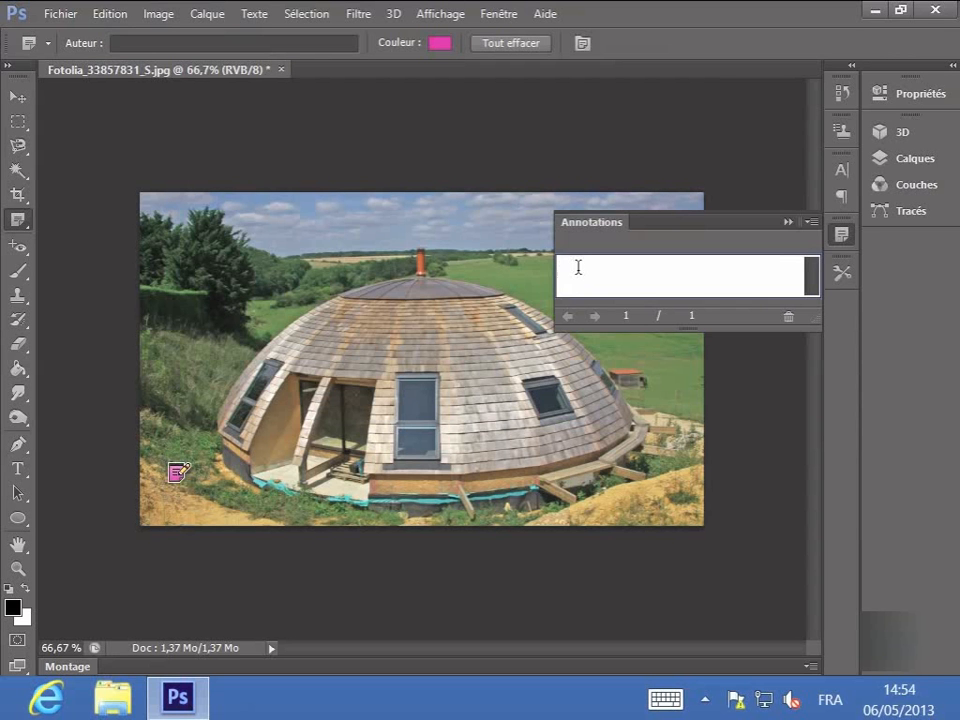
type("Supprimer l'herbe au premier plan")
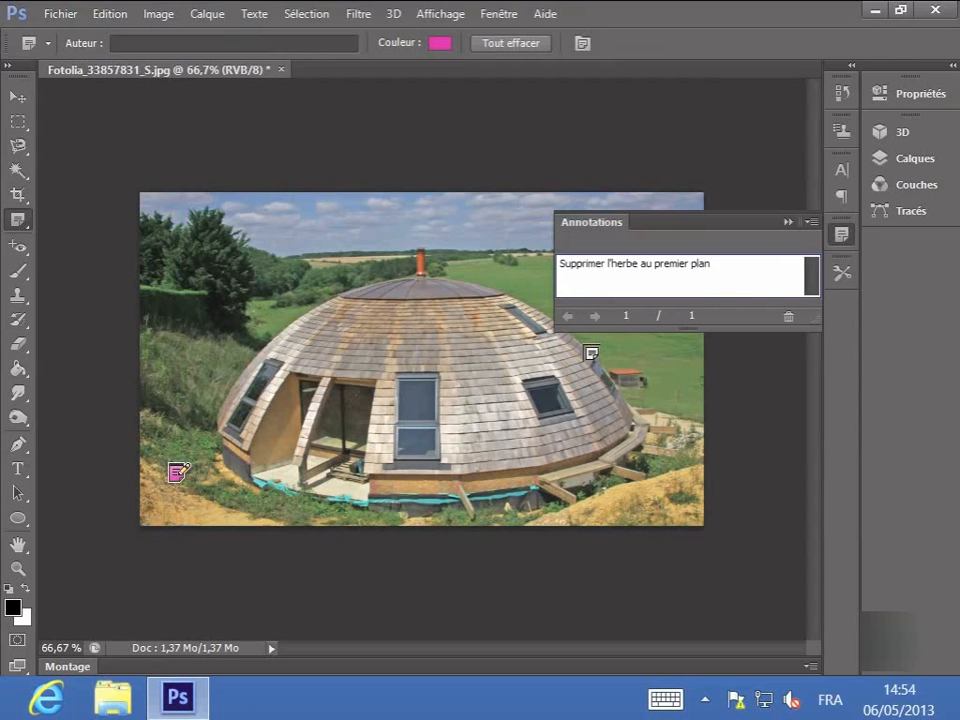
type(".")
Add a note on the dome roof above the entrance reading "Mettre la maison un peu plus en valeur.".
left_click(371, 356)
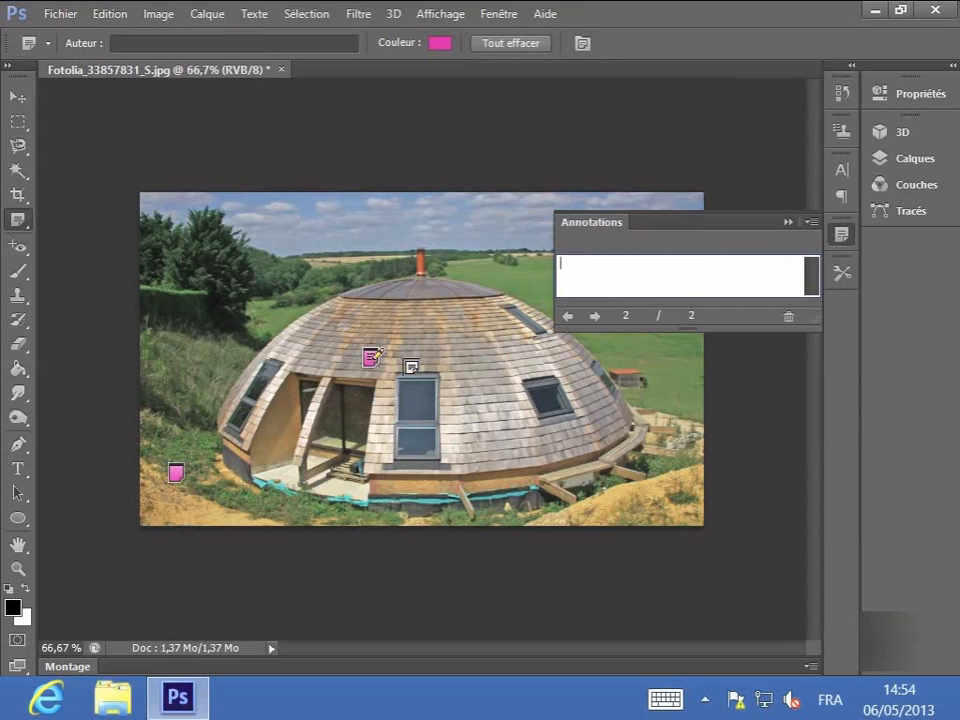
type("Mettre la maison u")
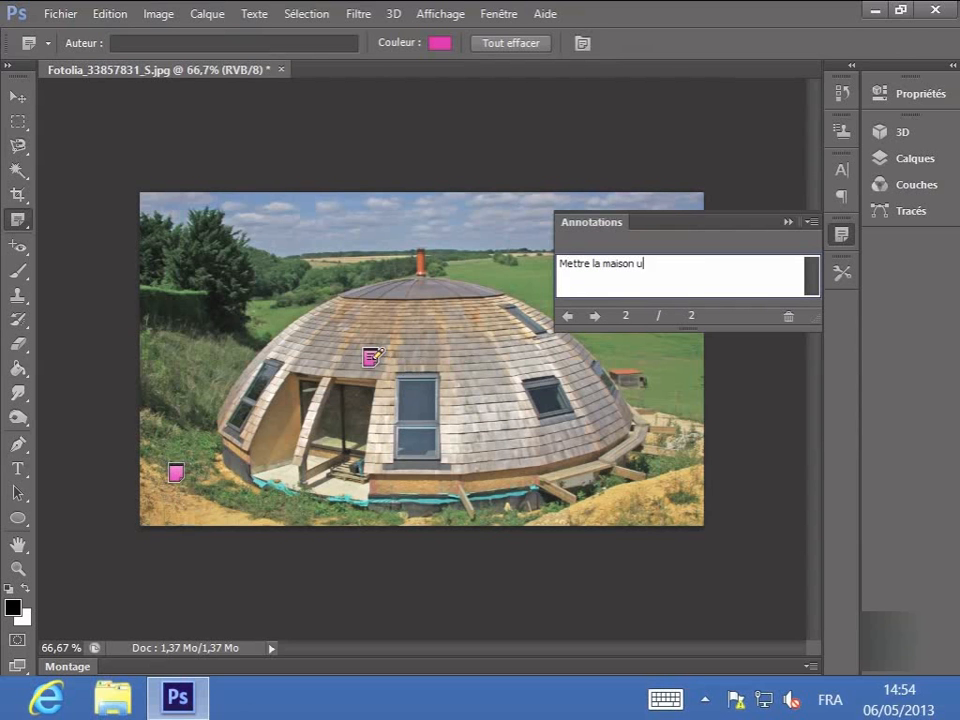
type("n peu plus en valeur.")
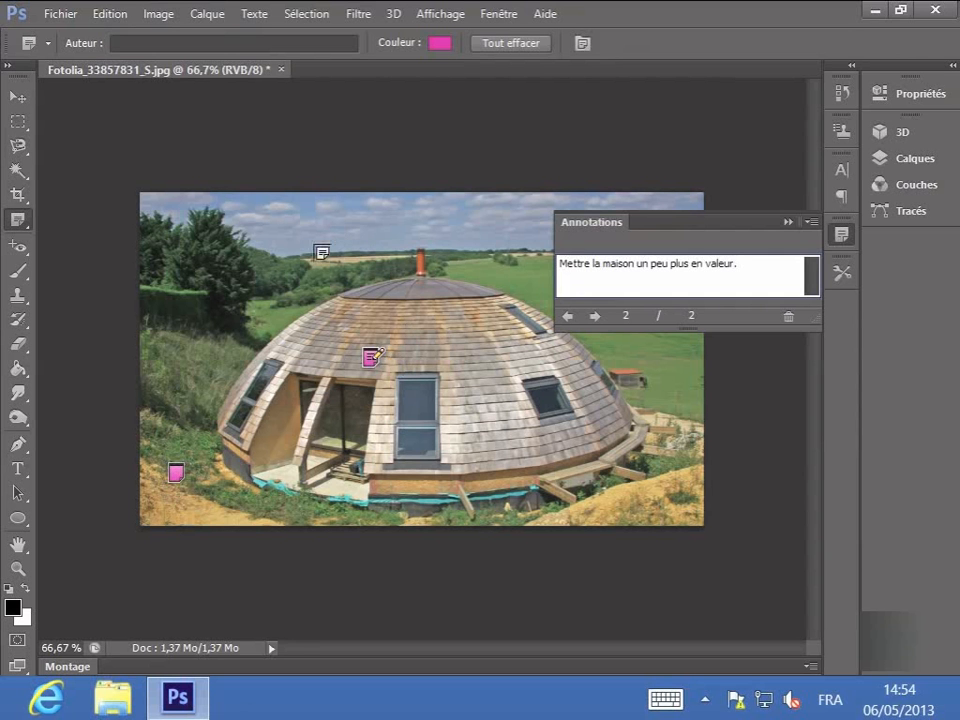
Add a note on the horizon just right of the chimney reading "Appliquer une profondeur de champs.".
left_click(494, 255)
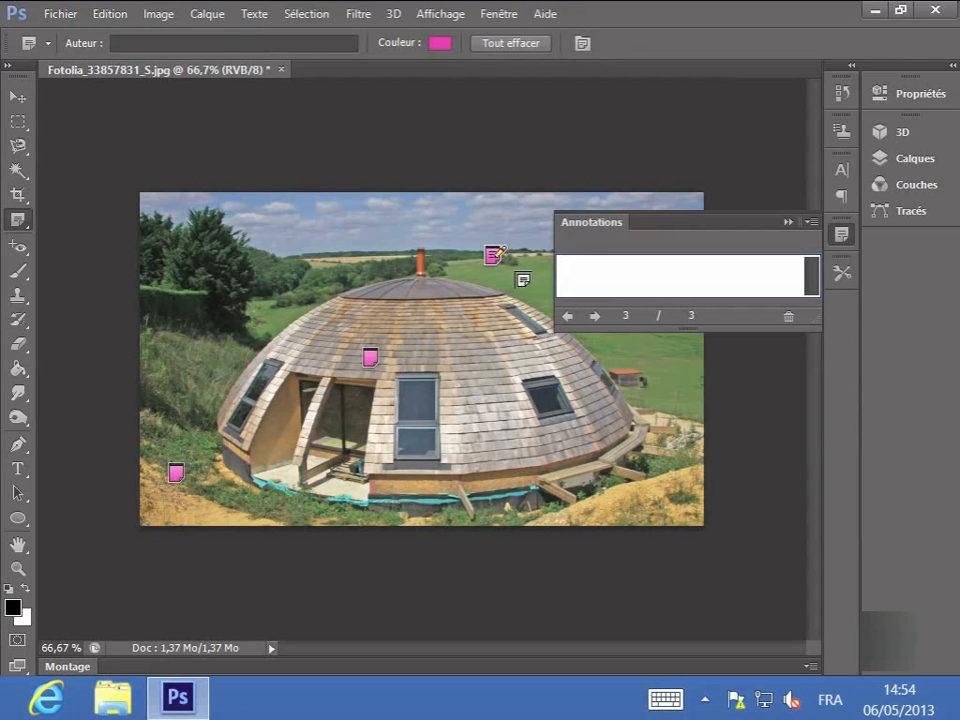
type("Appliqu")
key("BackSpace")
key("BackSpace")
type("iquer une profond")
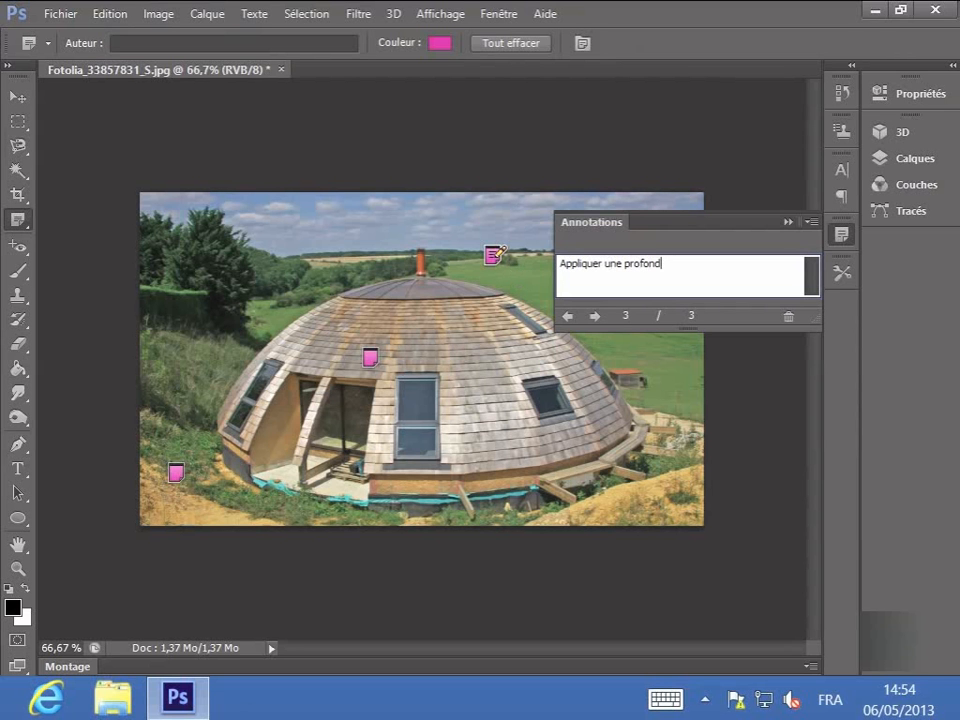
type("eur de champs.")
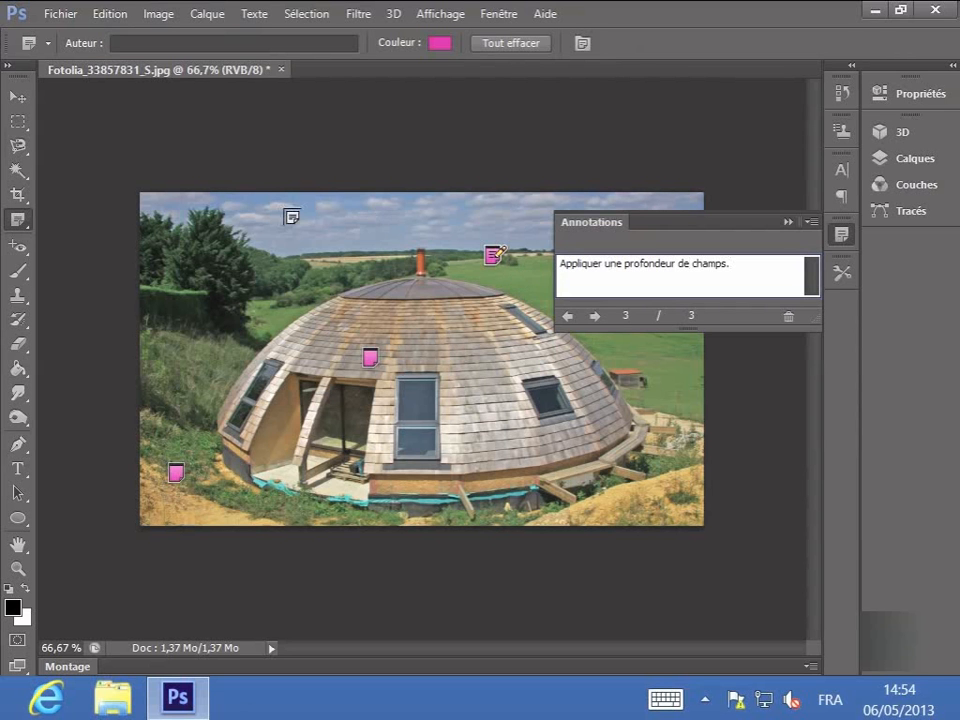
Add a note in the sky above the dark trees reading insérer du texte: "les maisons du futur".
left_click(246, 213)
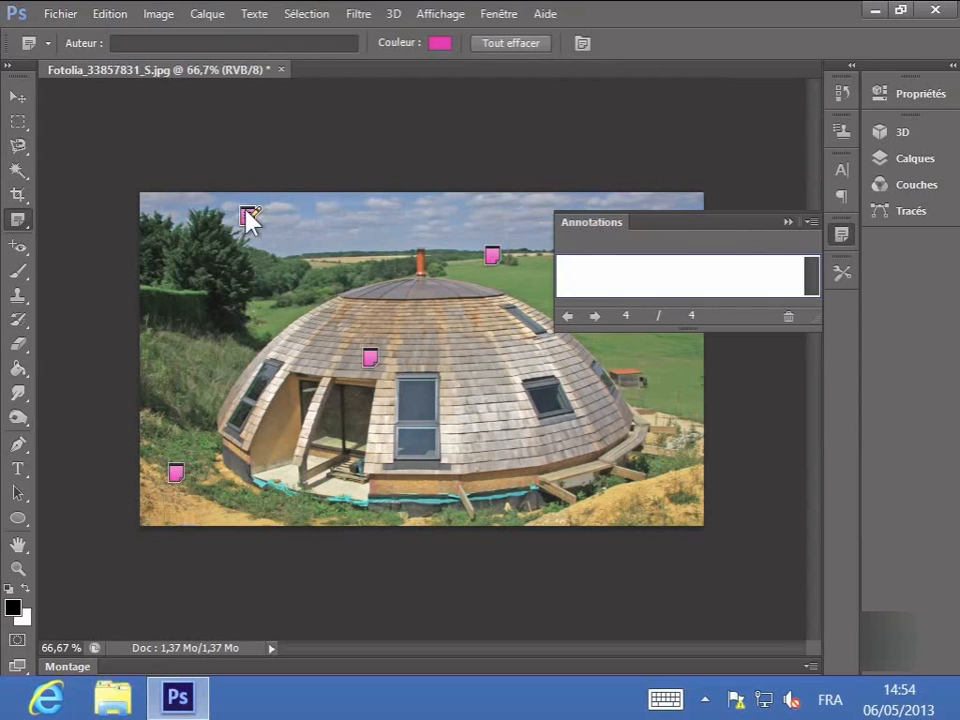
type("insérer du texte: \"les maisons du ")
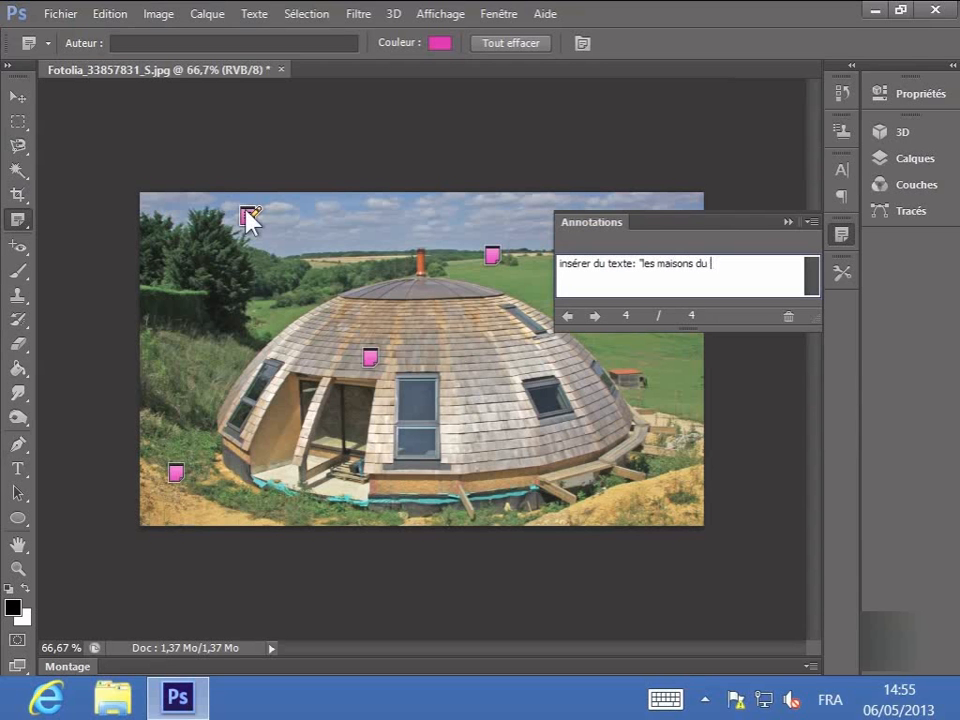
type("futur\".")
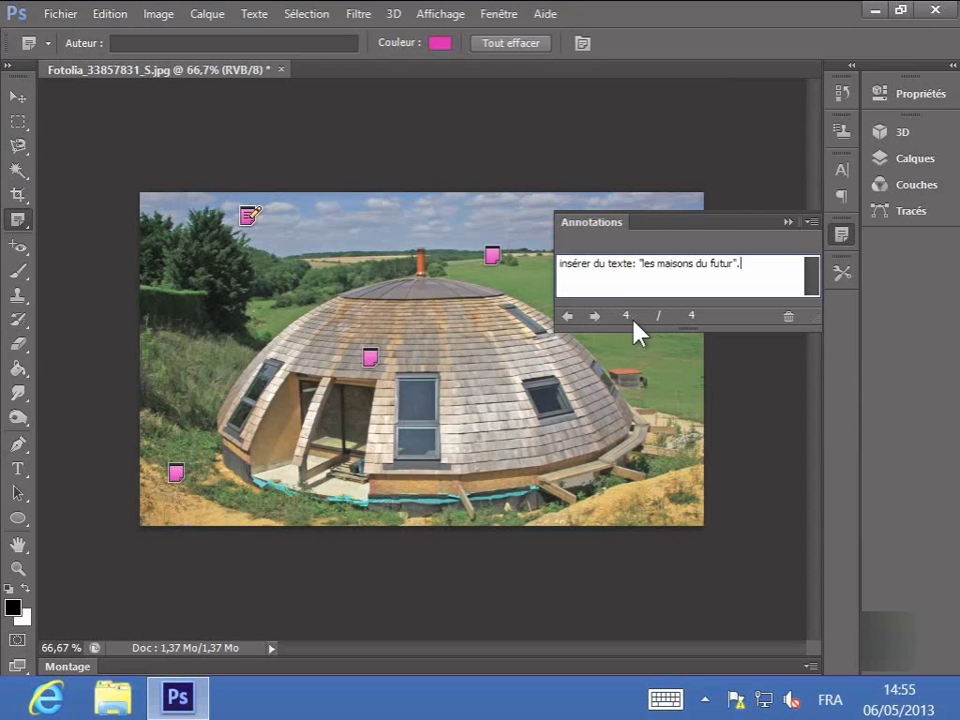
Browse backwards through the annotations from the fourth to the first to read each one.
left_click(568, 316)
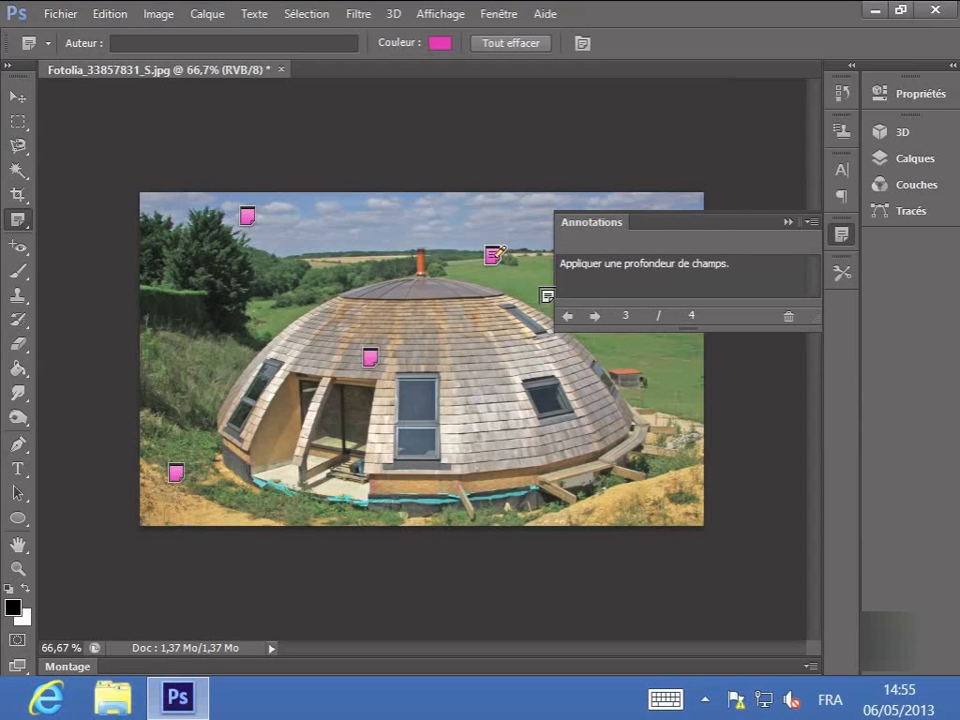
left_click(568, 317)
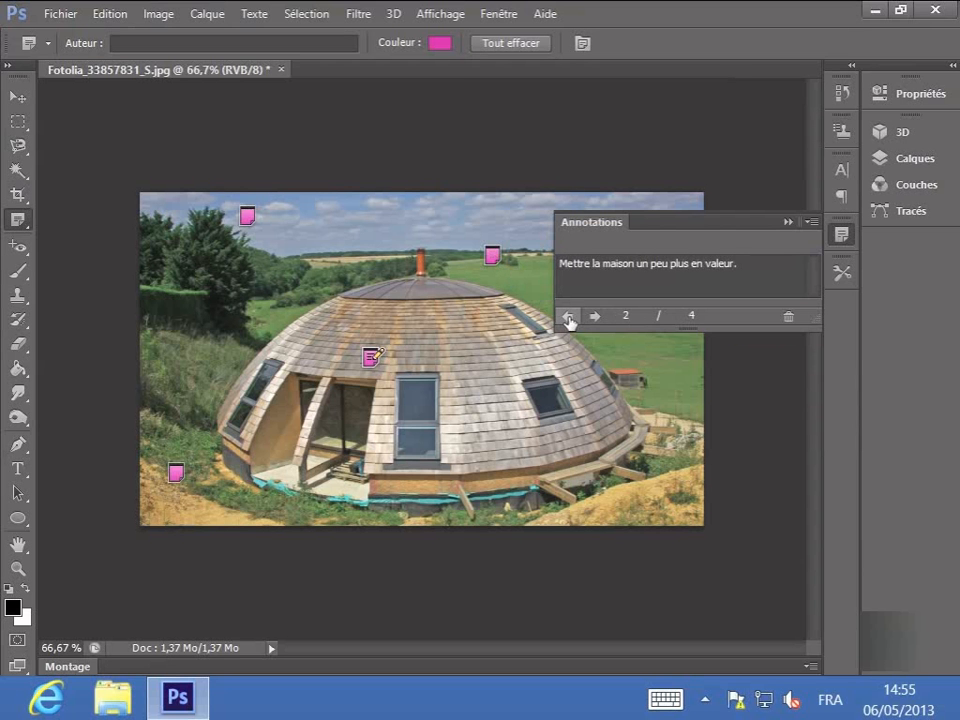
left_click(568, 317)
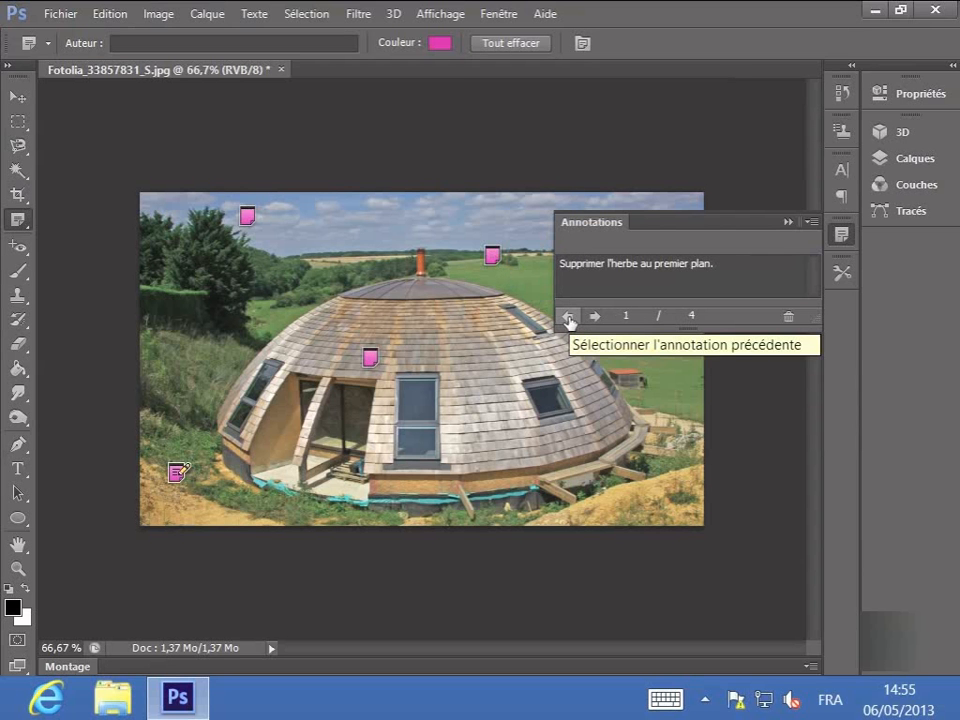
Select the note on the dome roof and move it right, just beyond the tall window.
left_click(370, 356)
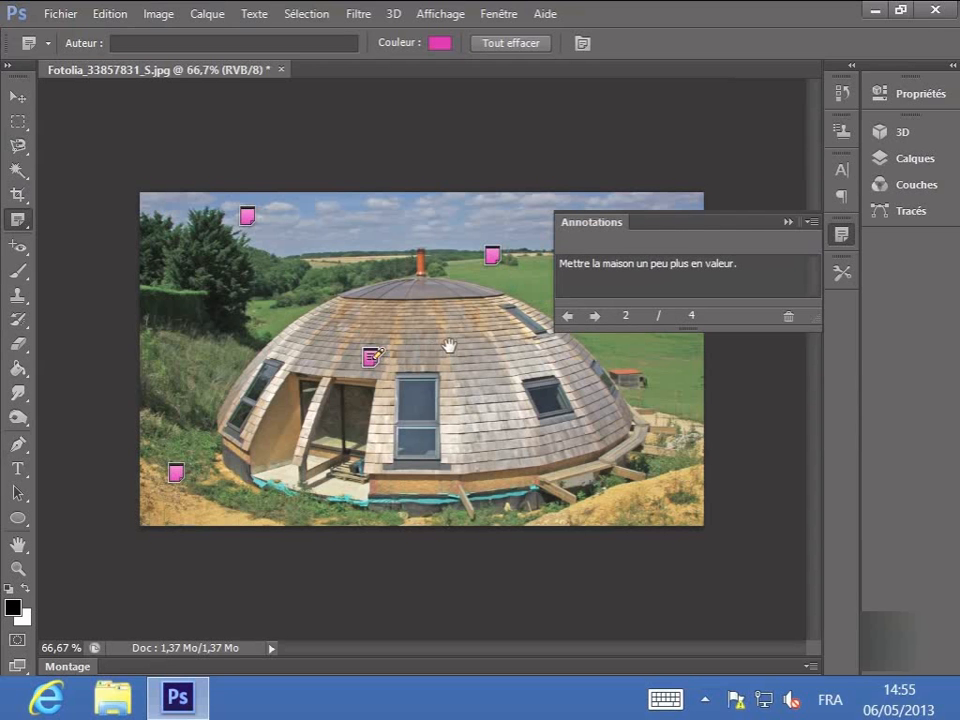
left_click_drag(449, 346, 451, 349)
Collapse the note contents, show them again, and collapse them once more.
left_click(789, 222)
left_click(843, 238)
left_click(840, 240)
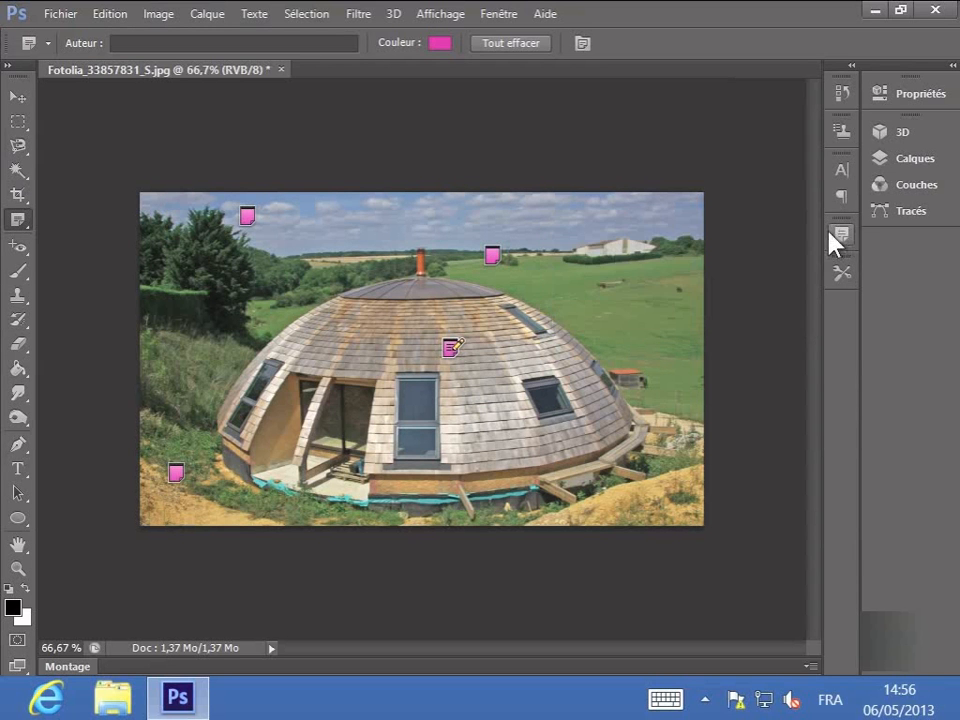
Open the roof note directly from its marker to view its text, and close it again.
right_click(452, 350)
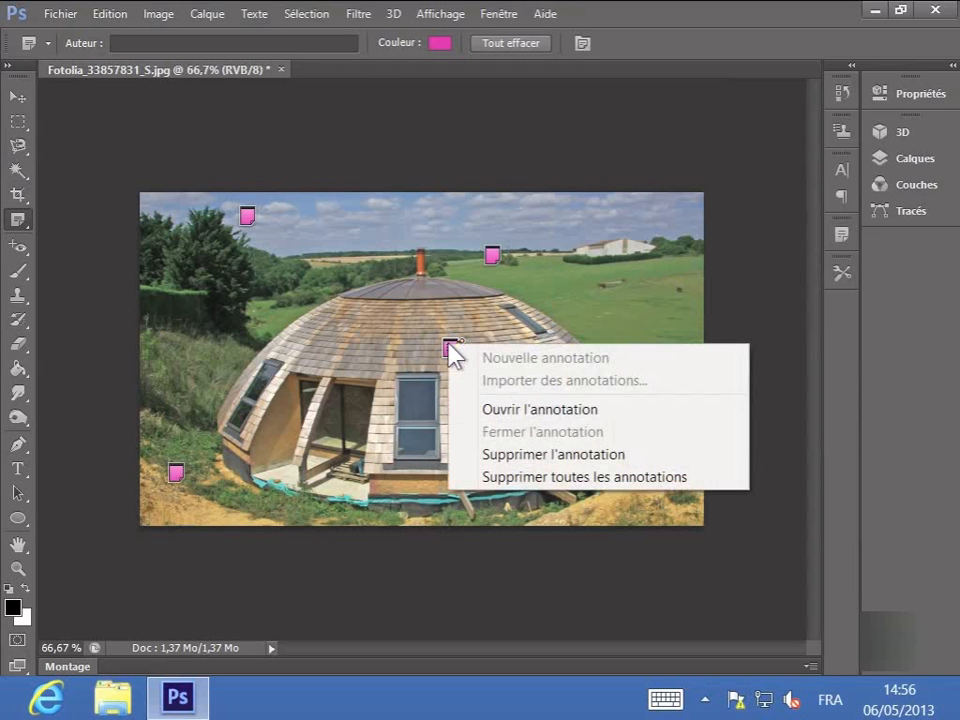
left_click(477, 413)
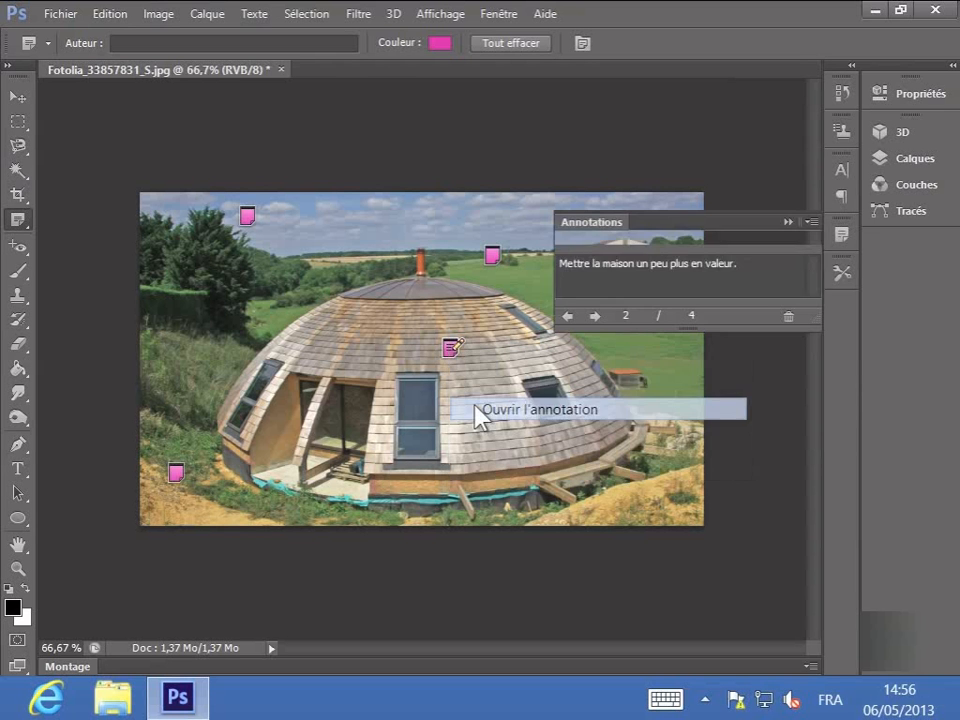
right_click(452, 352)
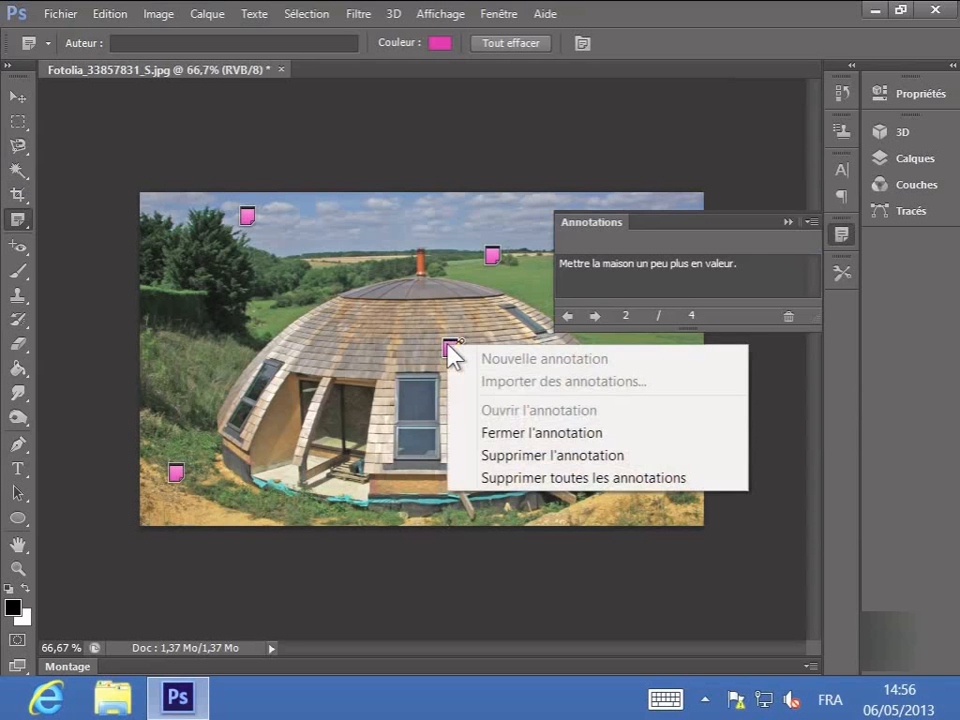
left_click(489, 434)
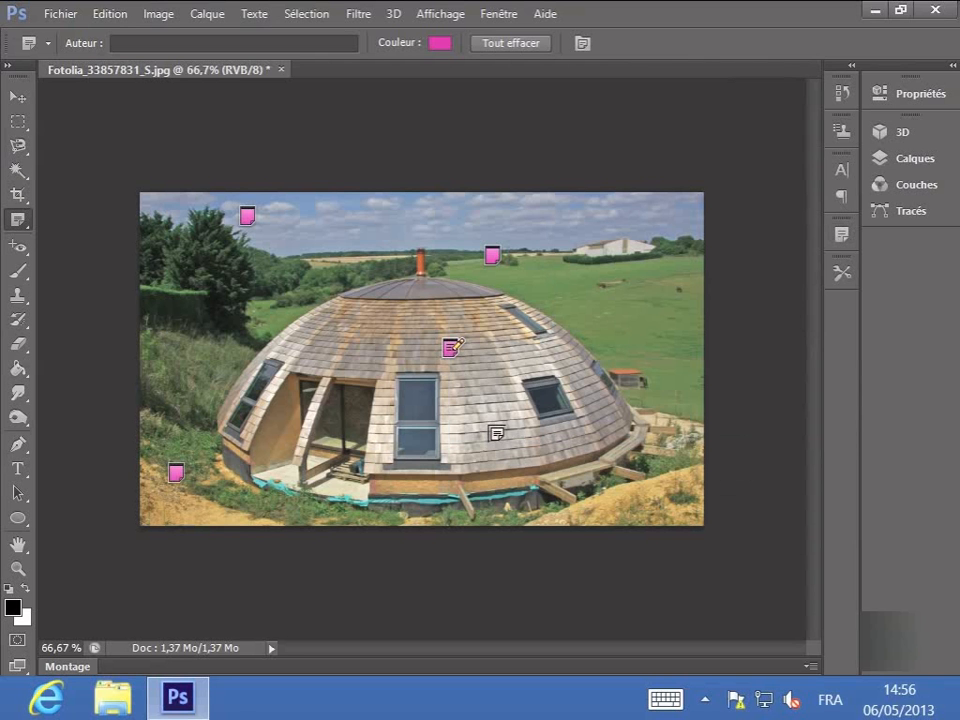
Hide all note markers on the photo by turning off Extras, and turn Extras back on.
left_click(442, 14)
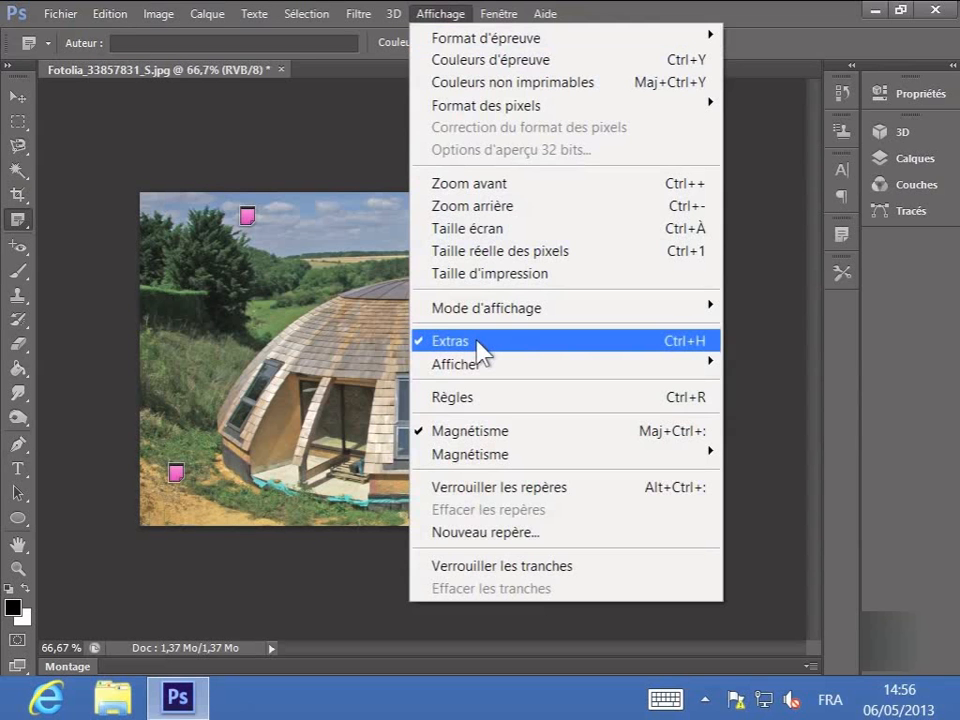
left_click(469, 343)
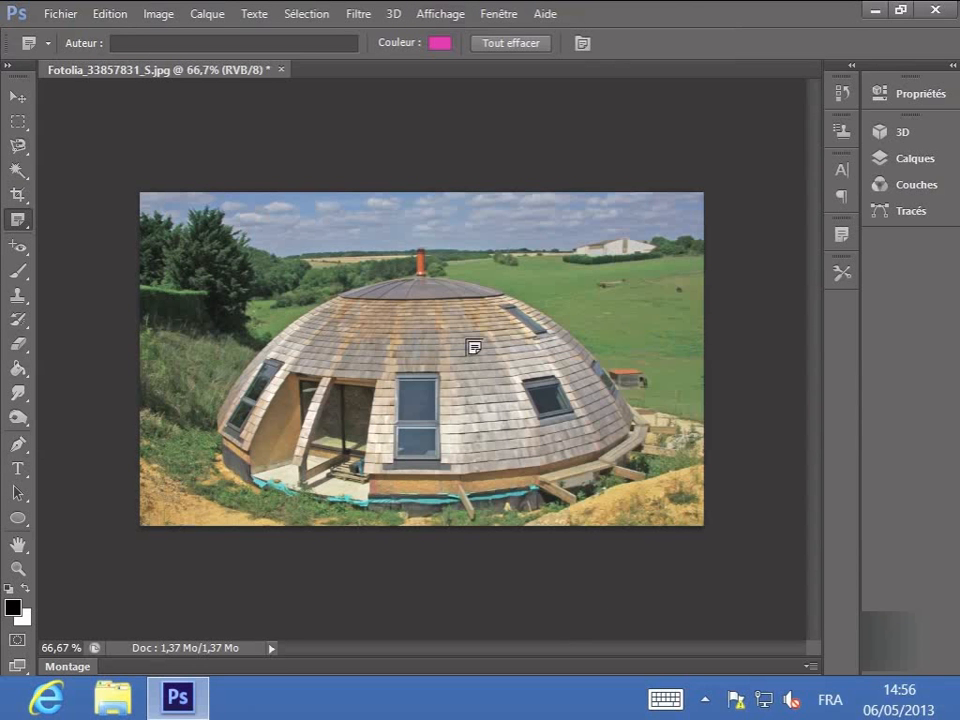
left_click(446, 19)
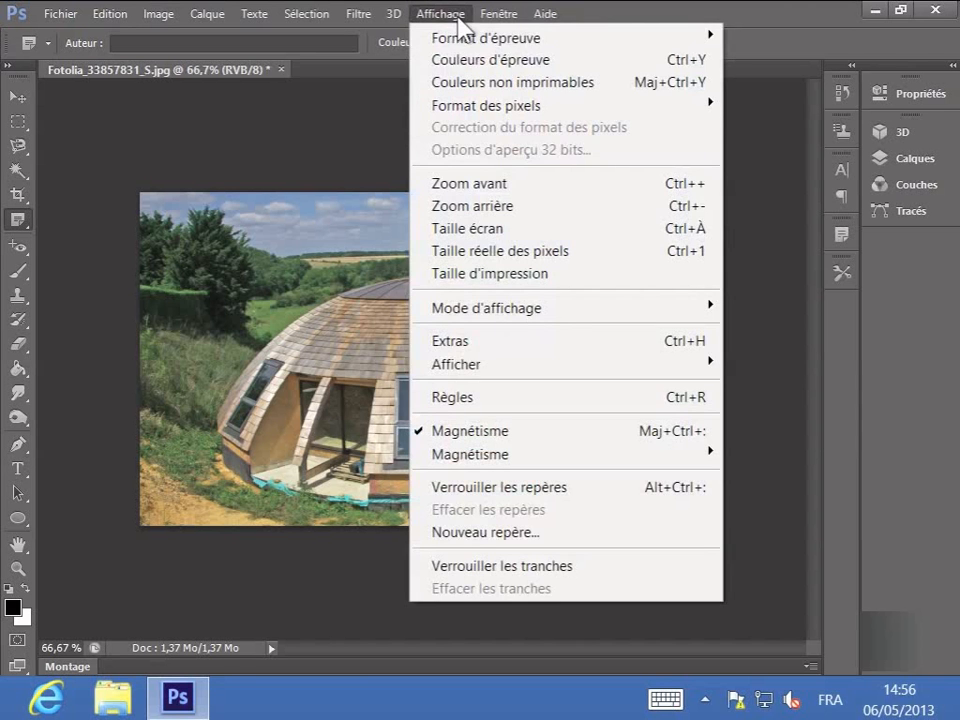
left_click(461, 343)
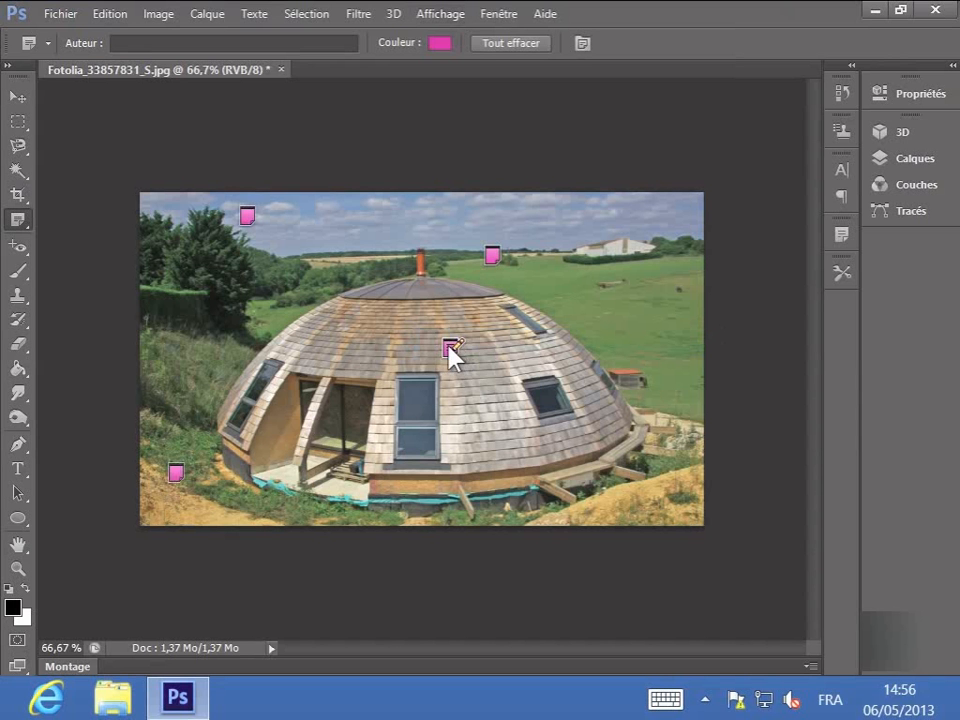
Delete the note on the dome roof individually, and clear all the remaining annotations from the photo.
right_click(453, 347)
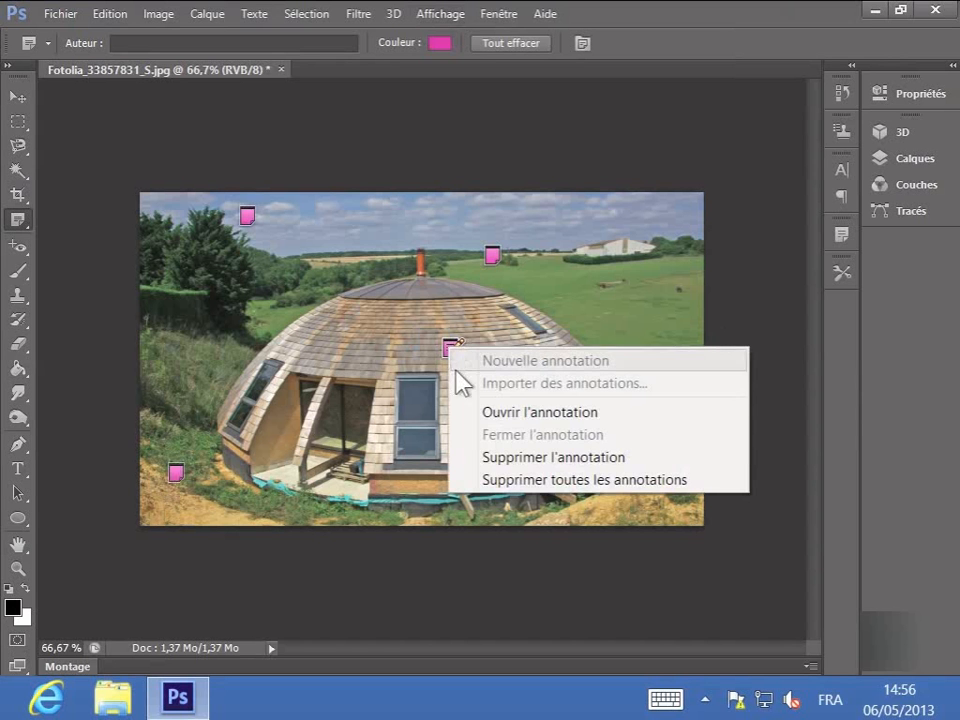
left_click(497, 460)
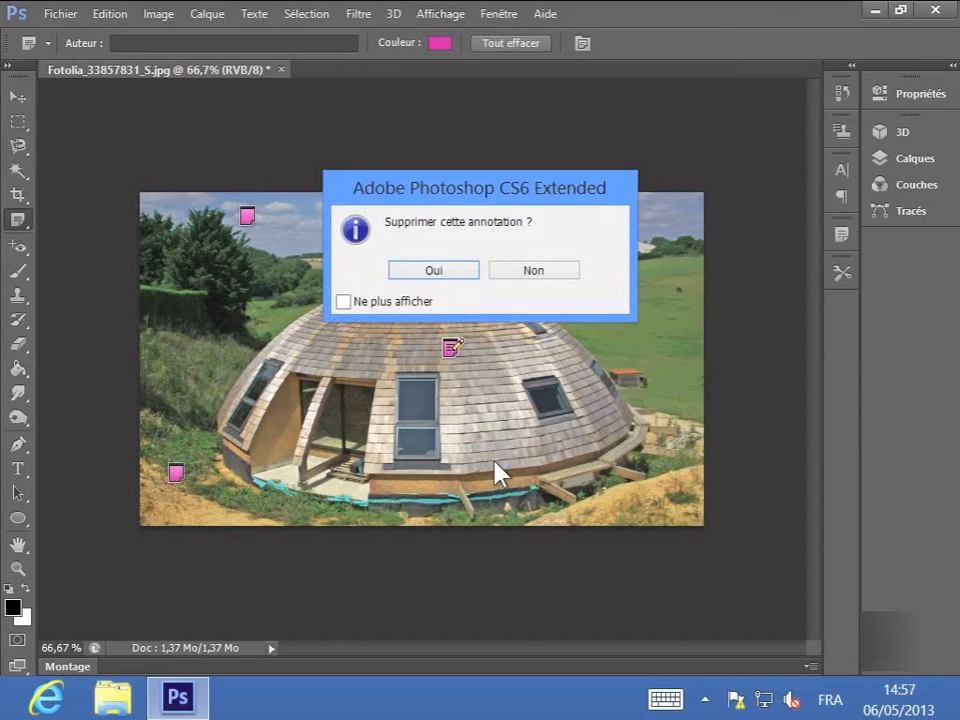
left_click(436, 271)
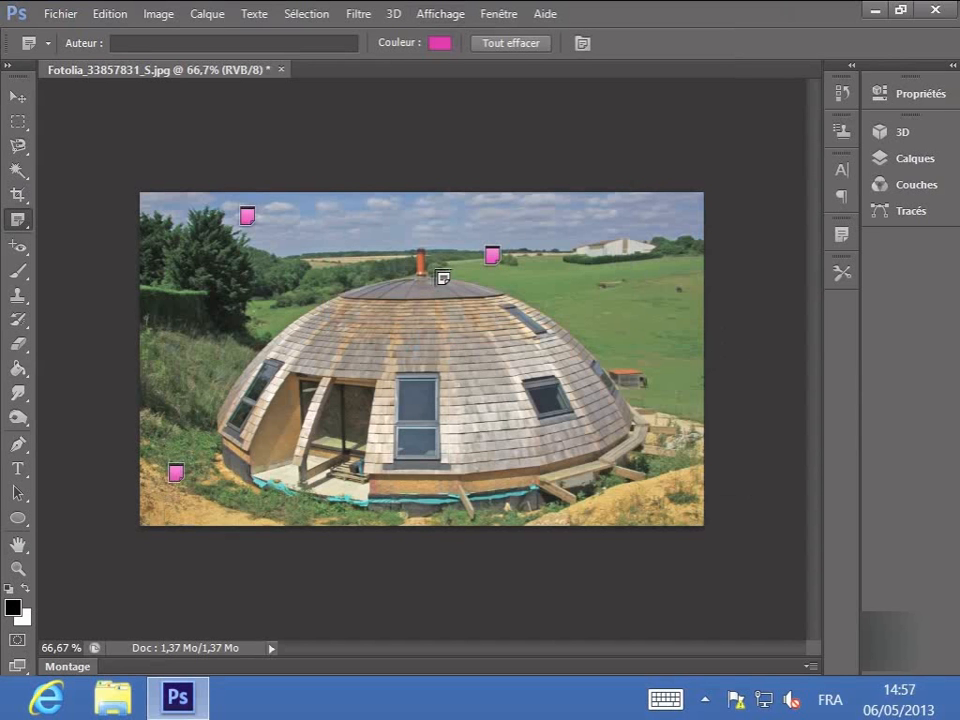
left_click(522, 45)
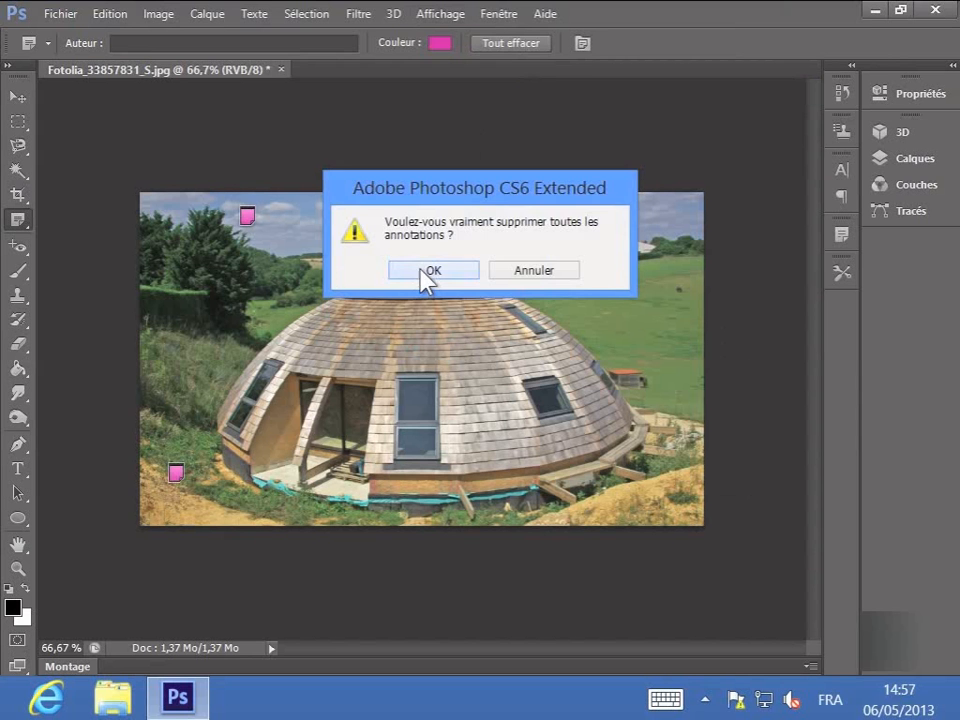
left_click(426, 272)
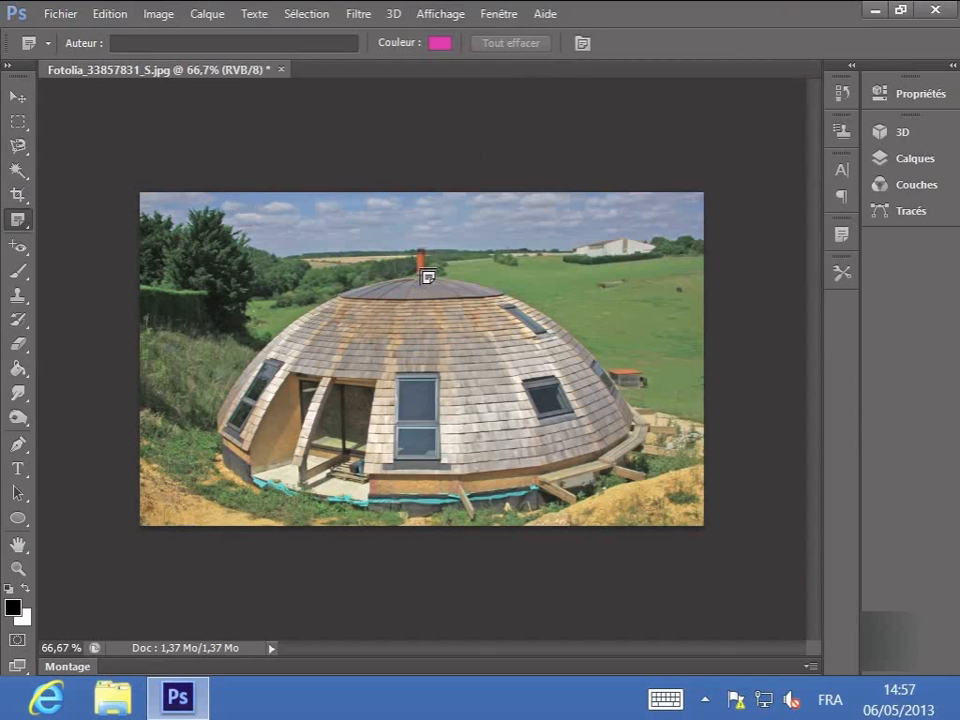